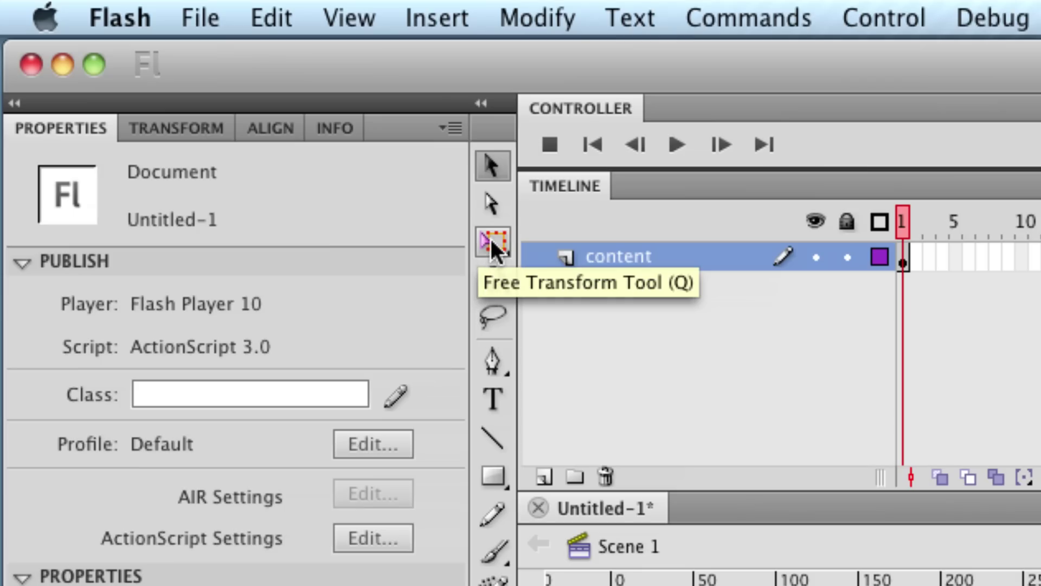
- Select the Free Transform tool in the Tools panel
left_click(492, 243)
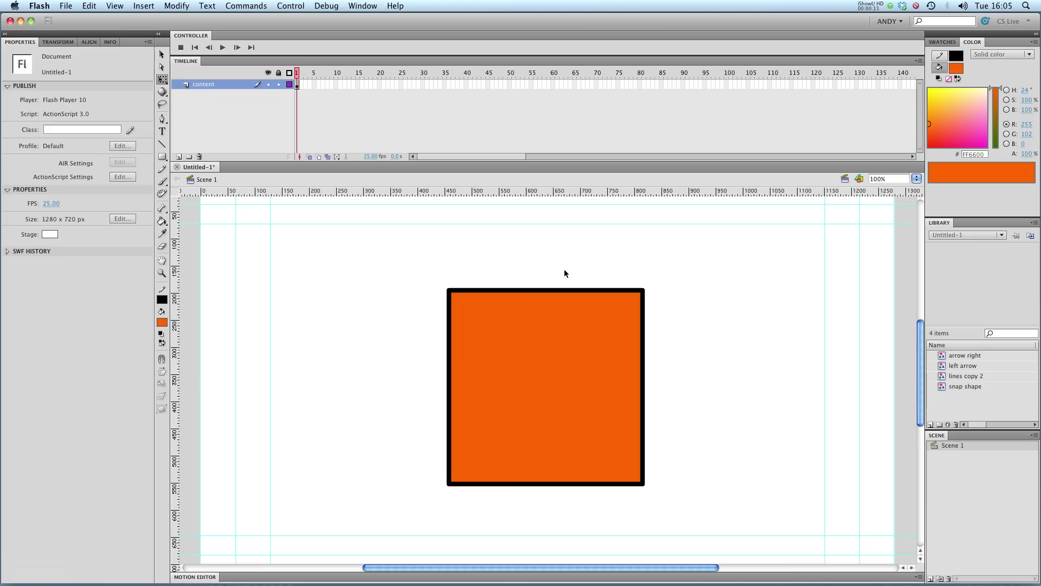
- Marquee-select the orange square and resize it from its corner and edges to about 391 × 394
left_click_drag(410, 265, 706, 513)
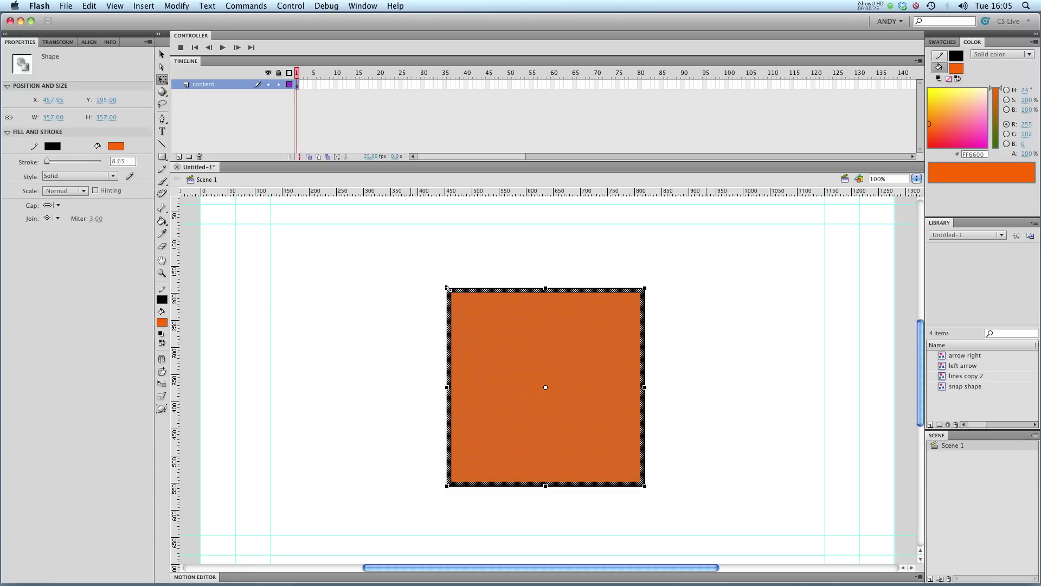
left_click_drag(446, 288, 408, 271)
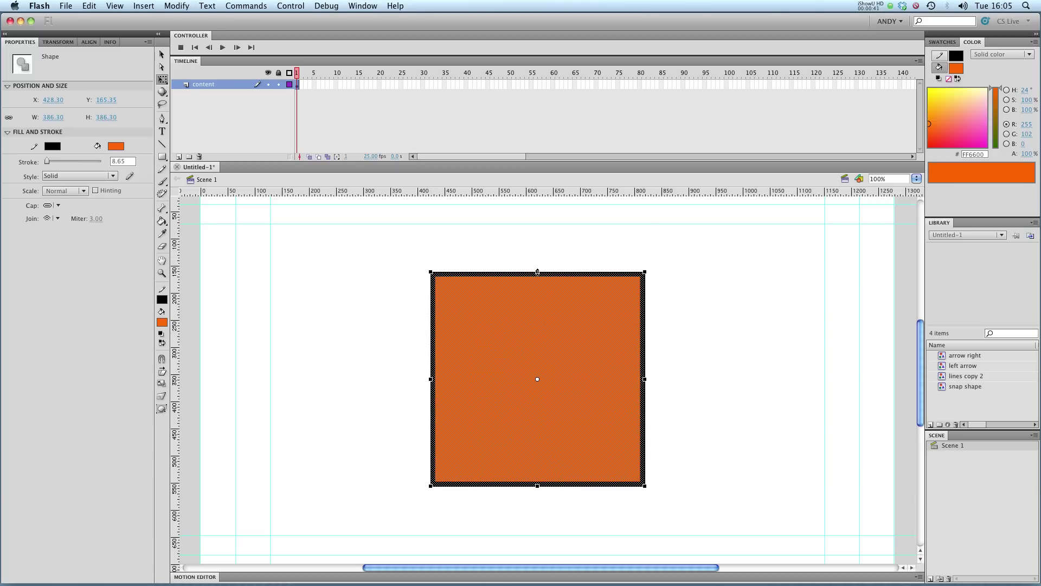
mouse_move(537, 288)
left_mouse_down()
mouse_move(542, 392)
mouse_move(538, 270)
left_mouse_up()
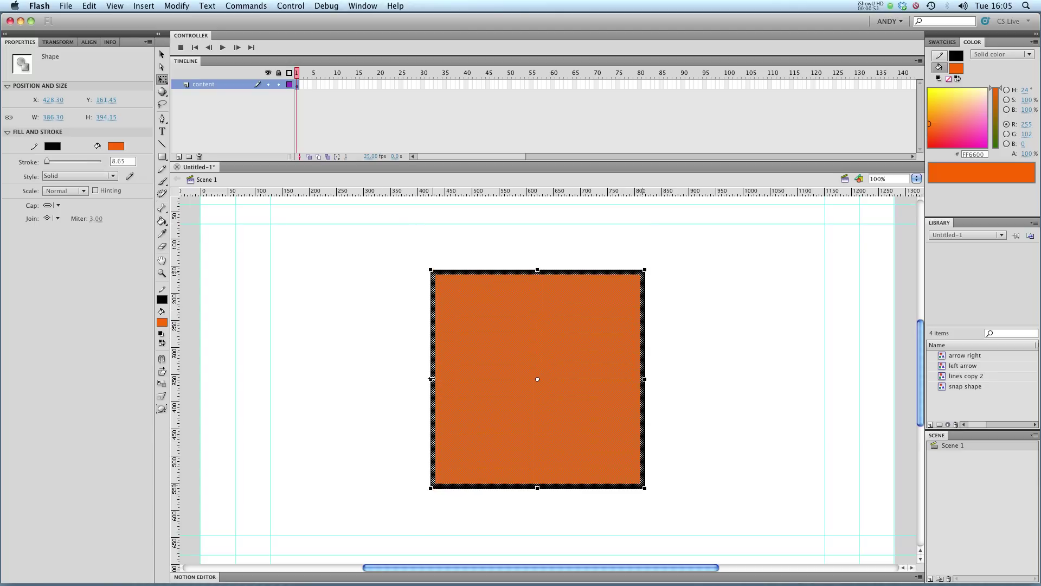
mouse_move(431, 379)
left_mouse_down()
mouse_move(493, 380)
mouse_move(399, 379)
mouse_move(526, 379)
mouse_move(427, 380)
left_mouse_up()
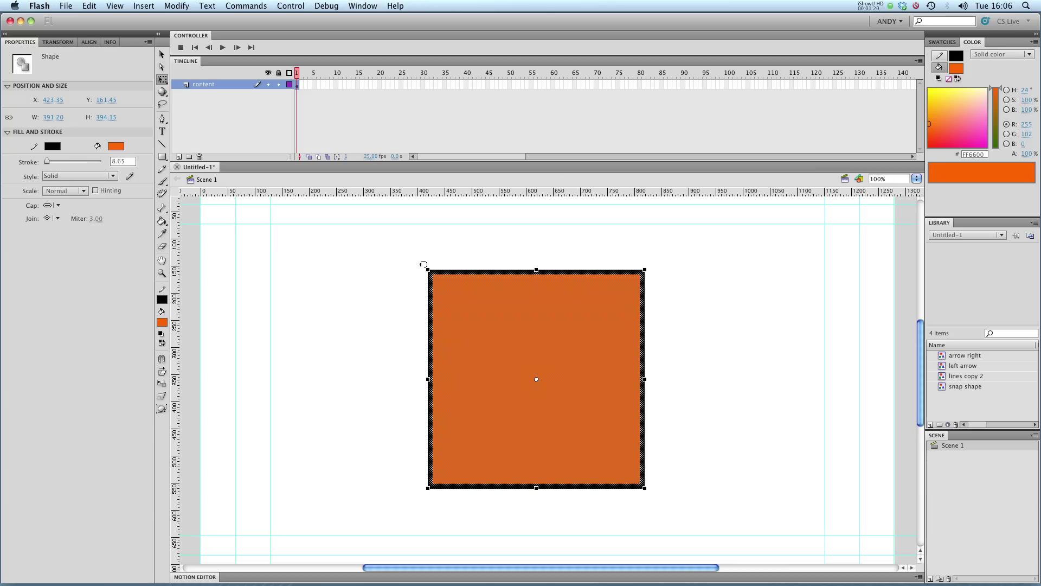
- Rotate the orange square, then undo back to the upright 357 × 357 square
left_click_drag(424, 264, 377, 415)
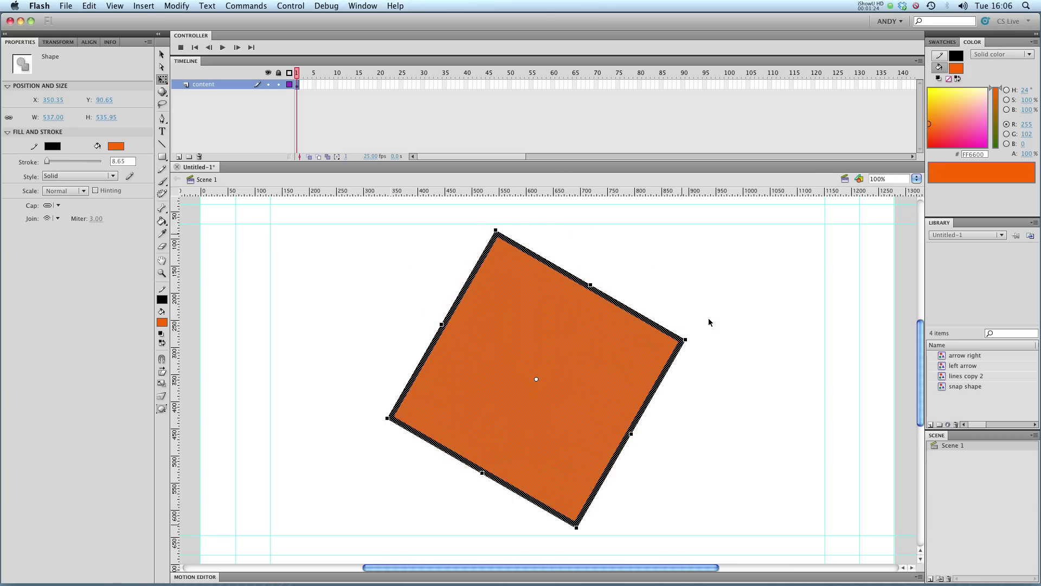
left_click_drag(692, 333, 522, 274)
key("super+z")
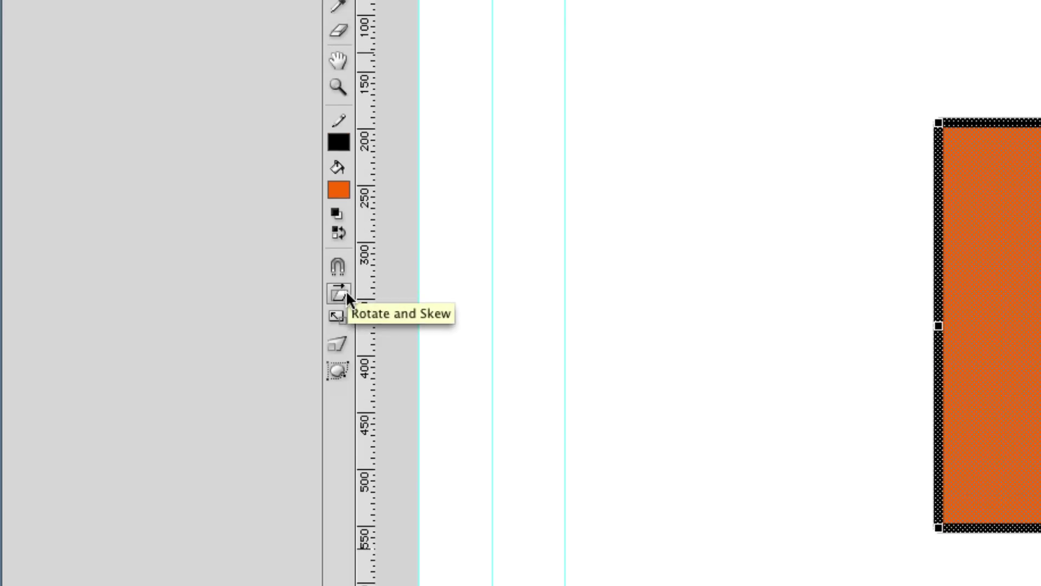
- Choose the Rotate and Skew option and test-rotate the square, undoing the rotation
left_click(332, 293)
left_click(337, 311)
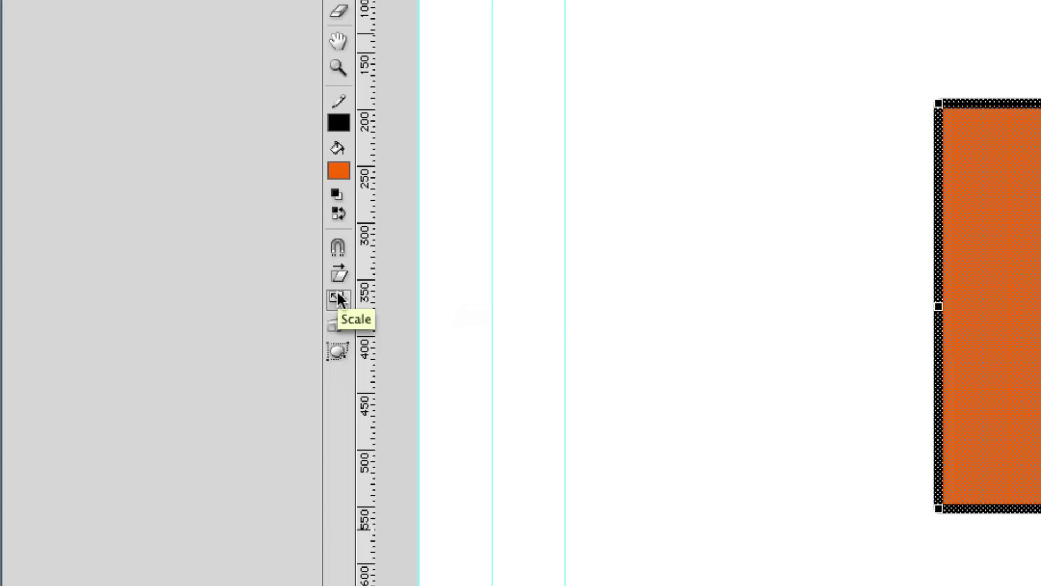
left_click(339, 276)
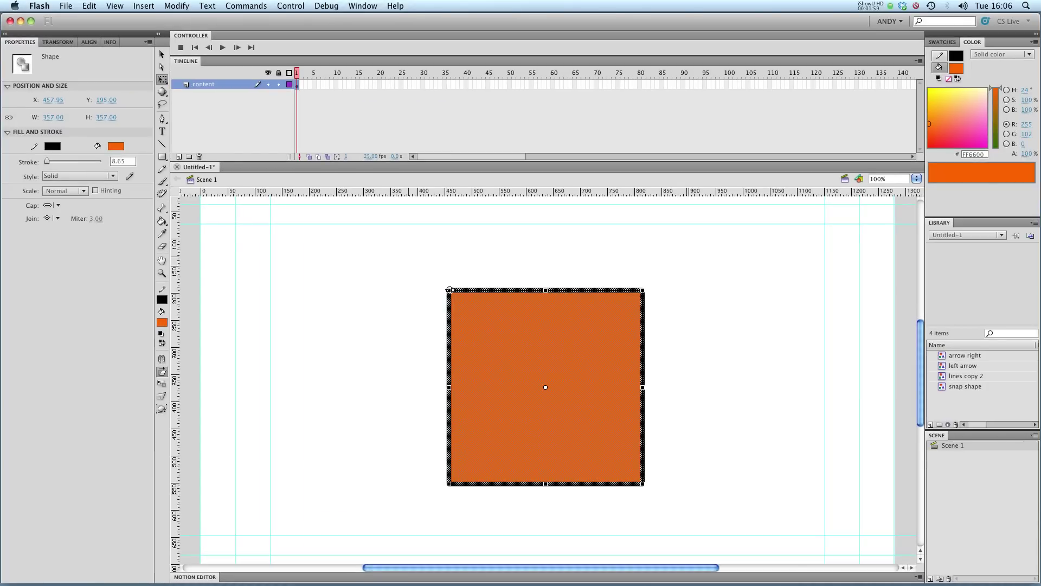
left_click_drag(449, 291, 365, 474)
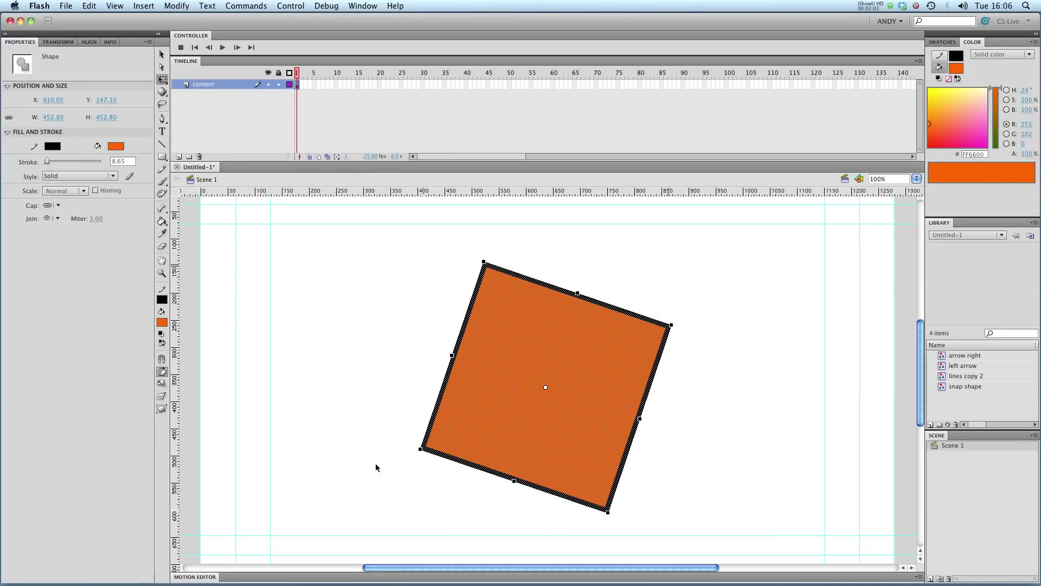
key("super+z")
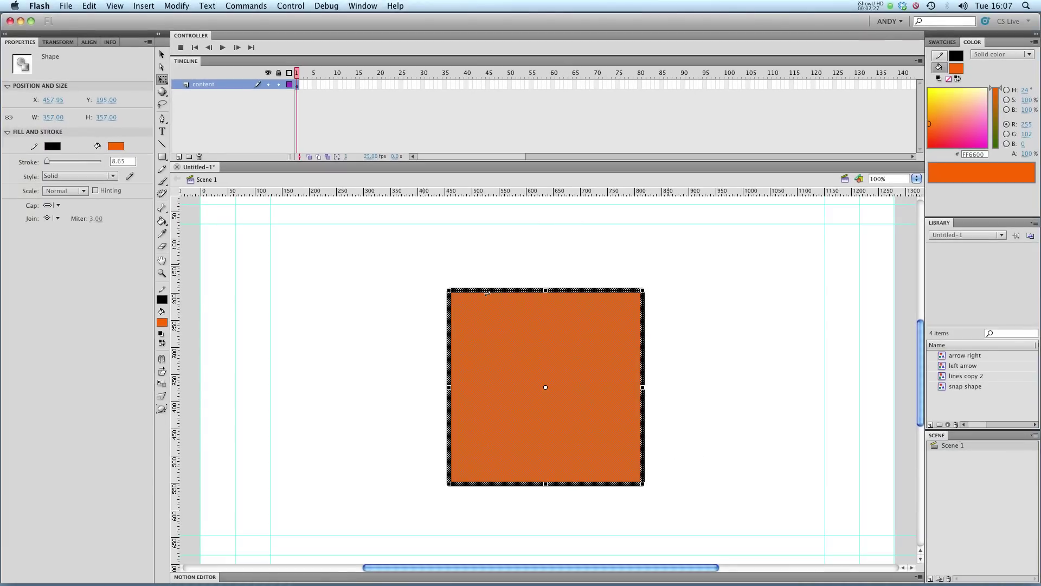
- Skew the square's top edge and then its right side, undoing the skews
left_click_drag(487, 294, 307, 296)
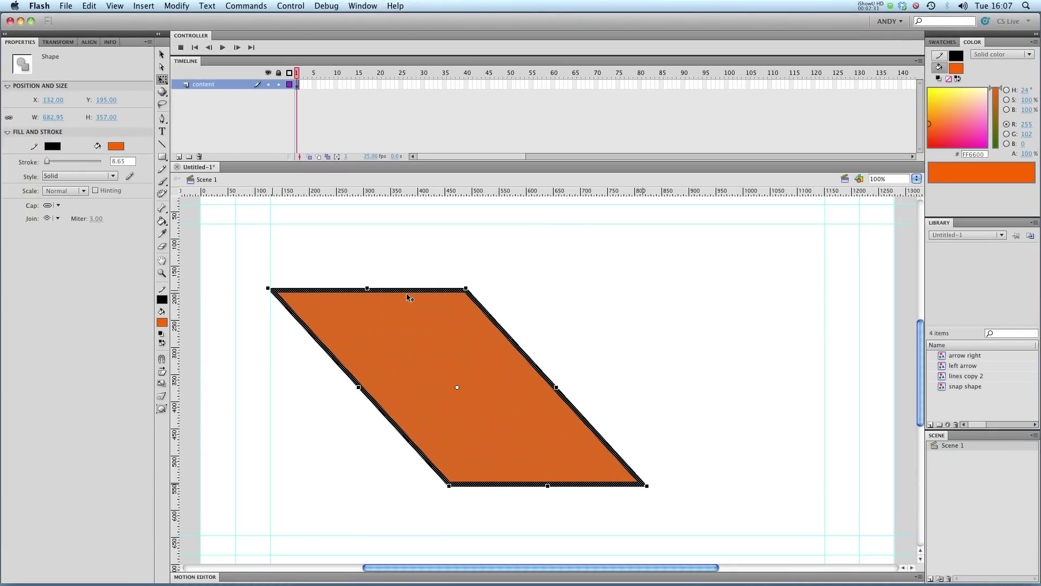
key("super+z")
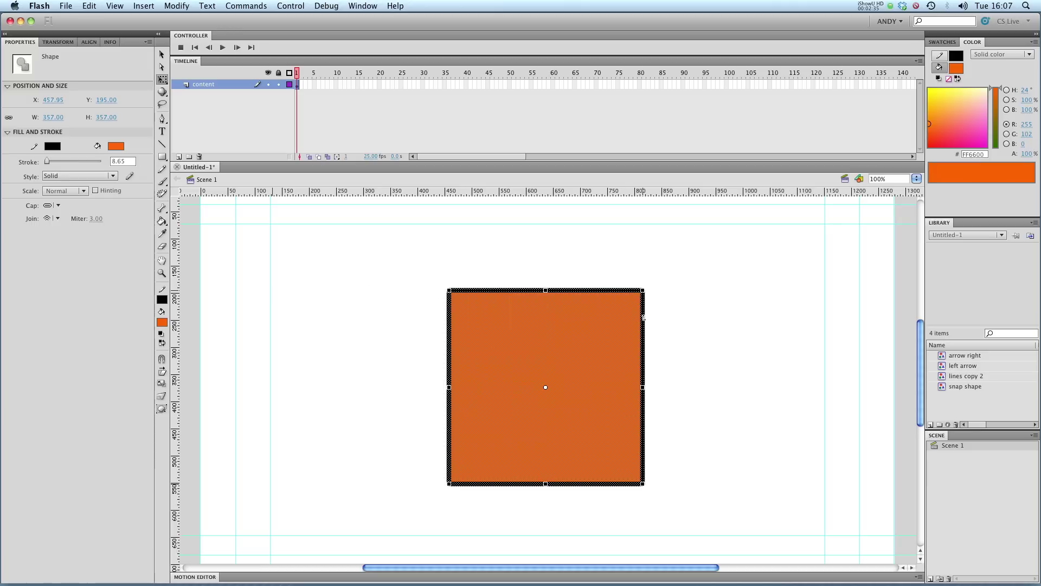
left_click_drag(643, 318, 642, 487)
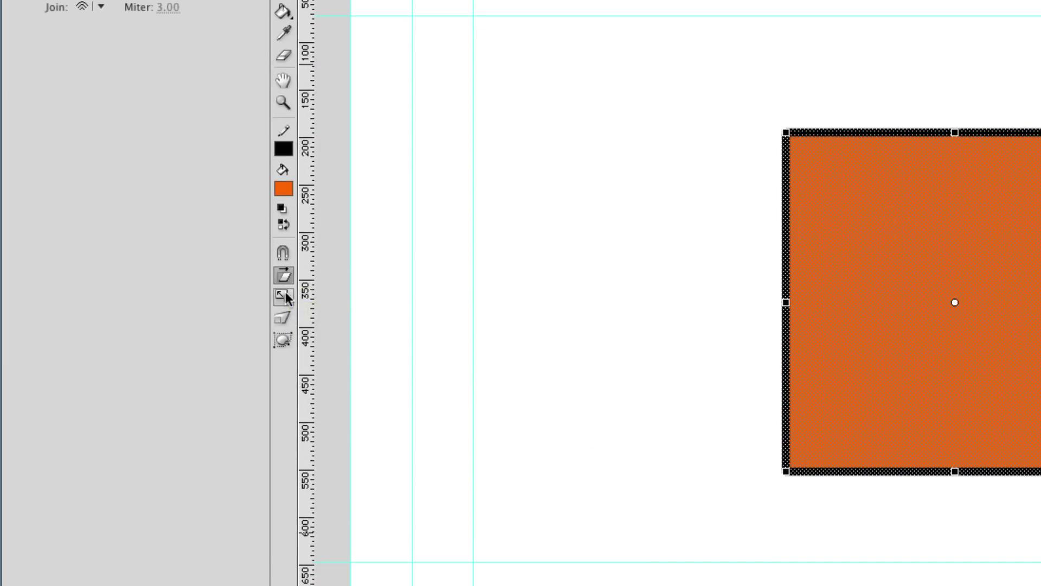
- Choose the Scale option and shrink the square from its top-left corner to 353 × 353
left_click(284, 295)
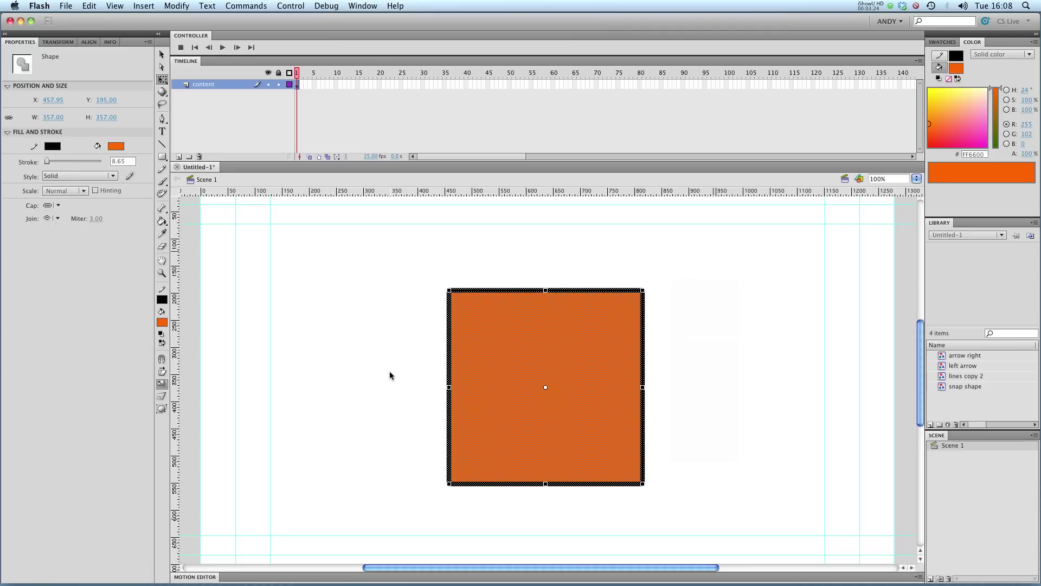
mouse_move(449, 290)
left_mouse_down()
mouse_move(388, 314)
mouse_move(380, 281)
mouse_move(423, 283)
mouse_move(469, 309)
mouse_move(363, 246)
mouse_move(486, 313)
mouse_move(449, 290)
left_mouse_up()
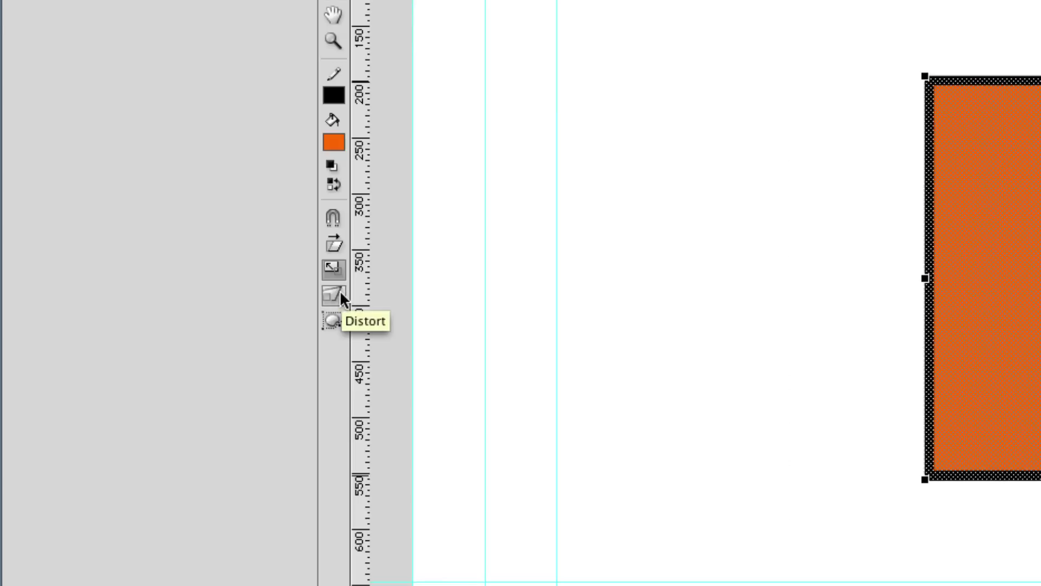
- Choose Distort, pull the top-left corner down into a trapezoid, then undo it
left_click(341, 294)
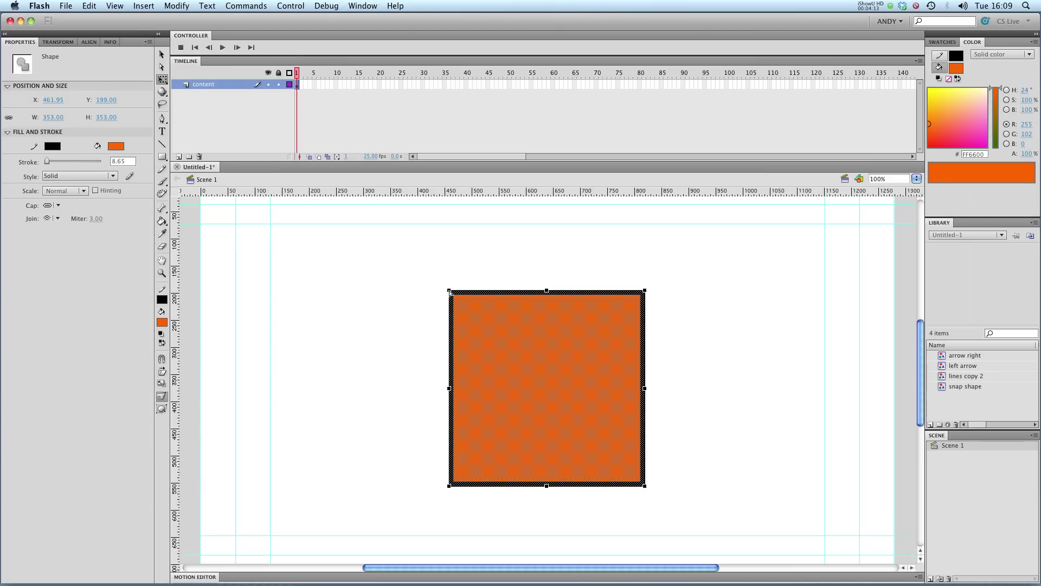
left_click_drag(450, 292, 450, 406)
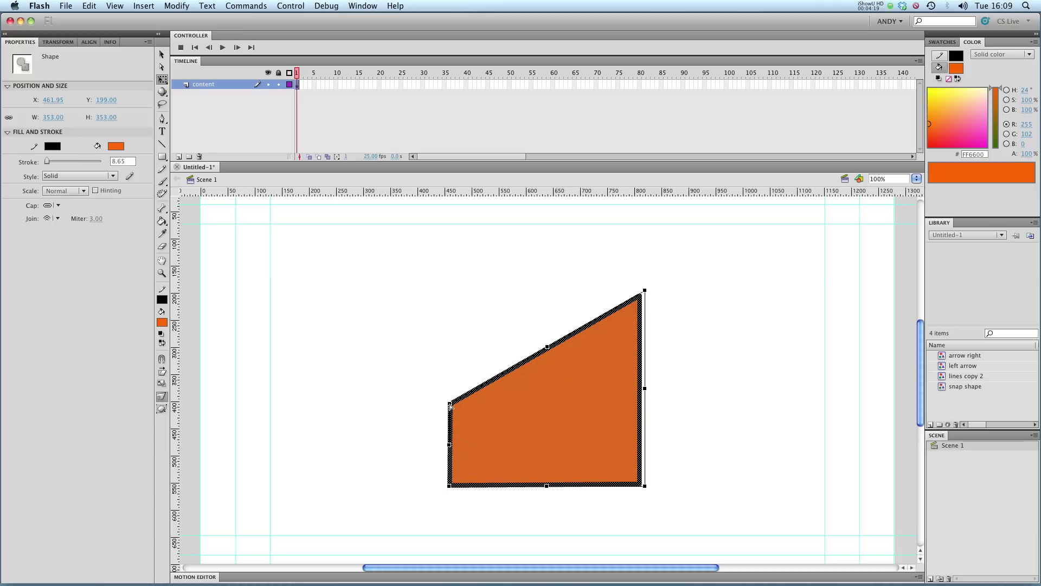
key("super+z")
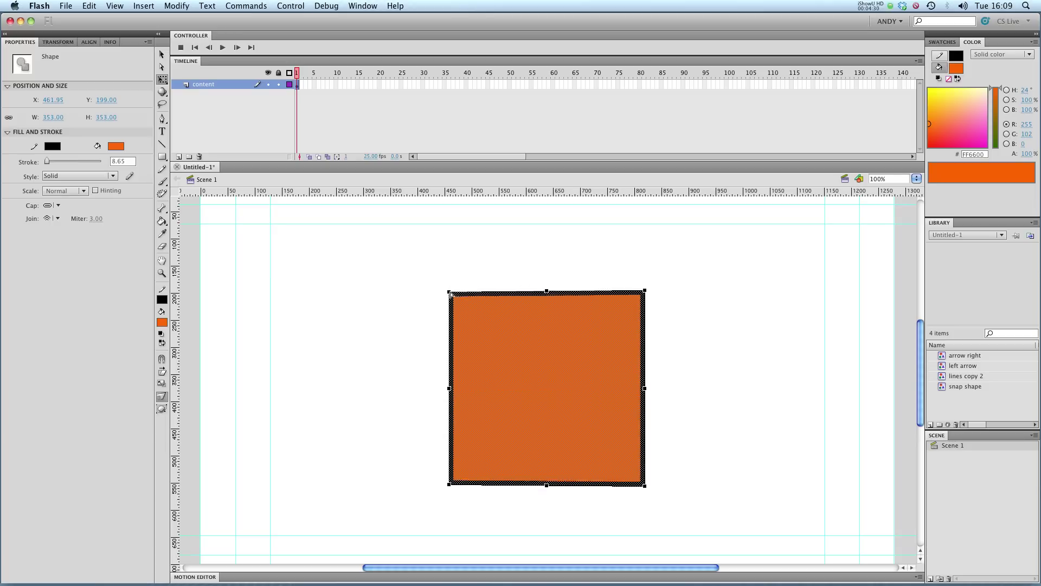
- Taper the left side, stretch the right side, slant the top and bottom edges, then deselect
left_click_drag(451, 295, 459, 364)
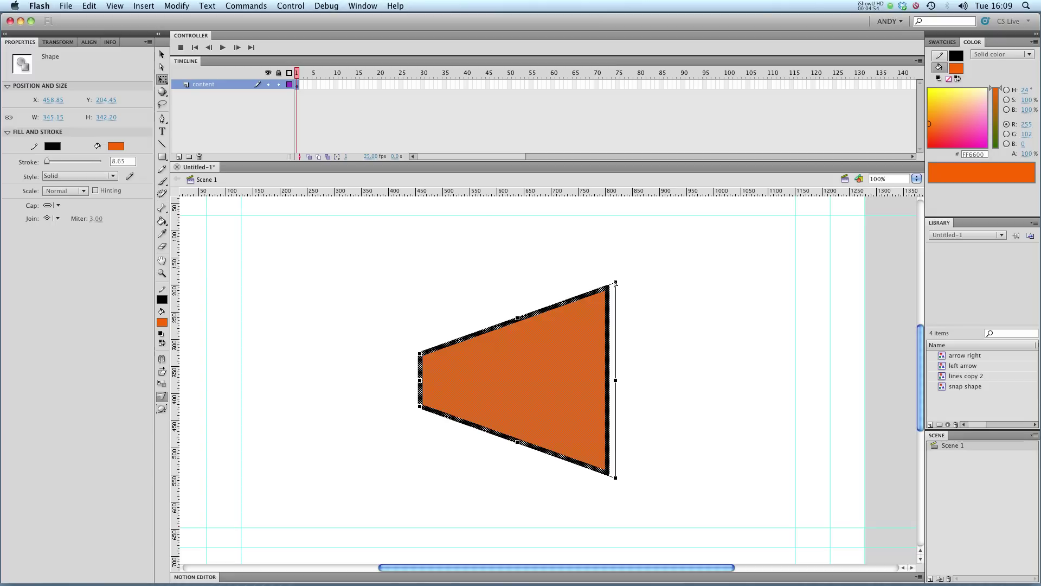
left_click_drag(616, 283, 614, 217)
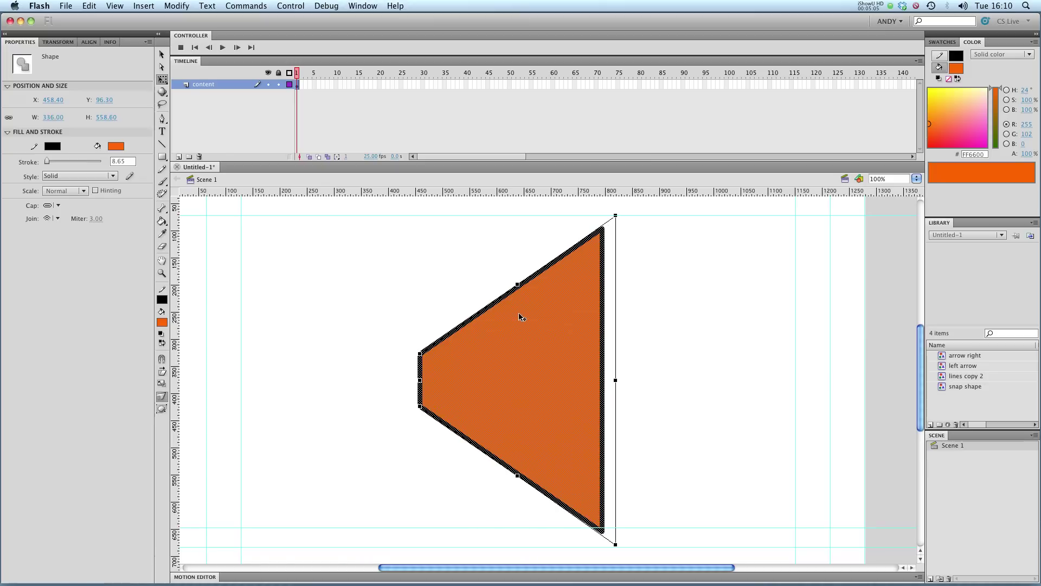
mouse_move(518, 283)
left_mouse_down()
mouse_move(376, 264)
mouse_move(527, 305)
mouse_move(566, 302)
mouse_move(487, 307)
mouse_move(523, 302)
left_mouse_up()
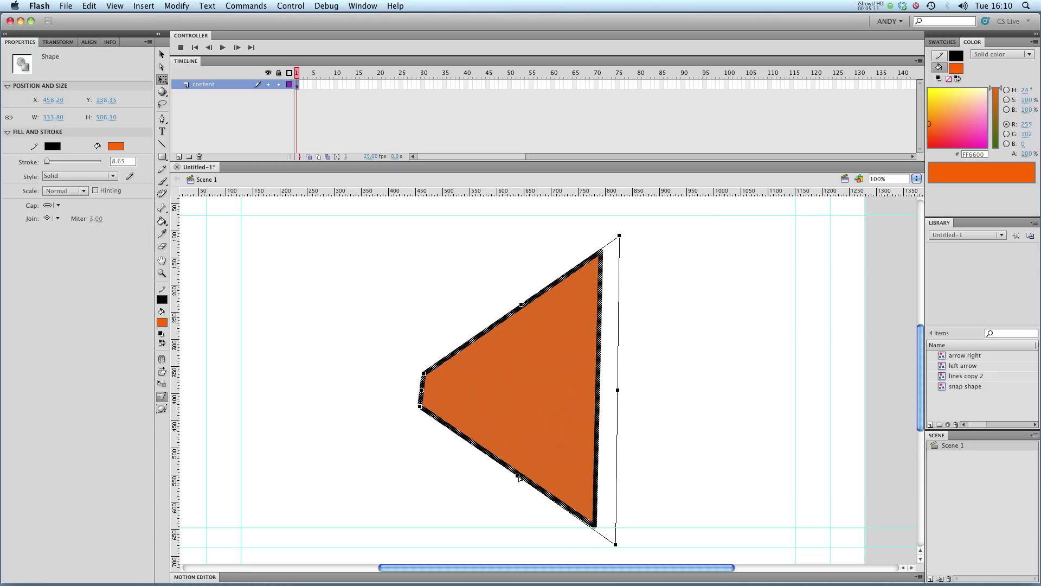
left_click_drag(519, 476, 464, 483)
left_click(388, 461)
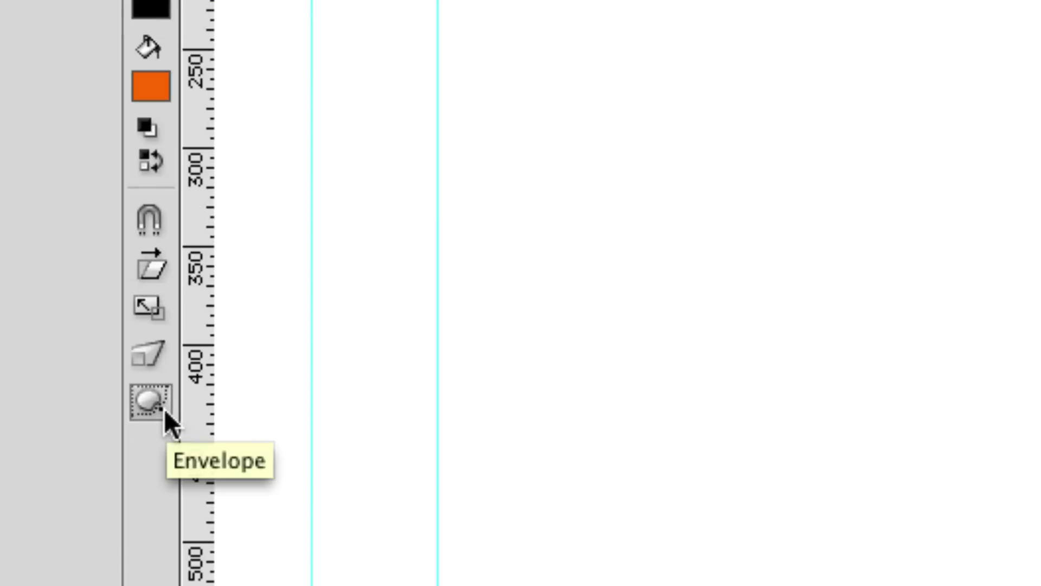
- With Envelope, curve the left, top and bottom edges and pull the right side into a point
left_click(164, 409)
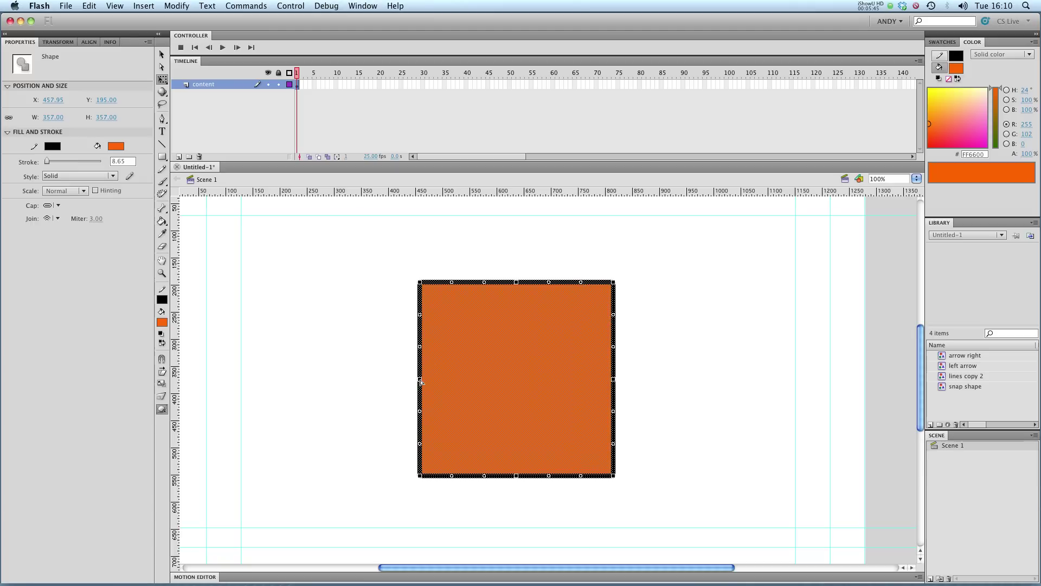
mouse_move(421, 379)
left_mouse_down()
mouse_move(375, 380)
mouse_move(375, 290)
left_mouse_up()
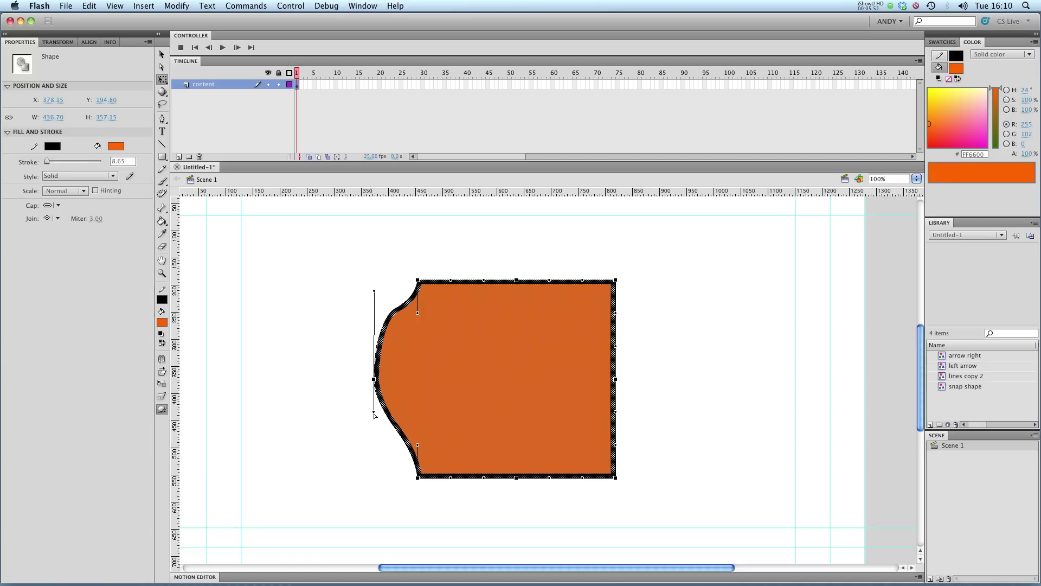
mouse_move(374, 411)
left_mouse_down()
mouse_move(374, 504)
mouse_move(375, 478)
left_mouse_up()
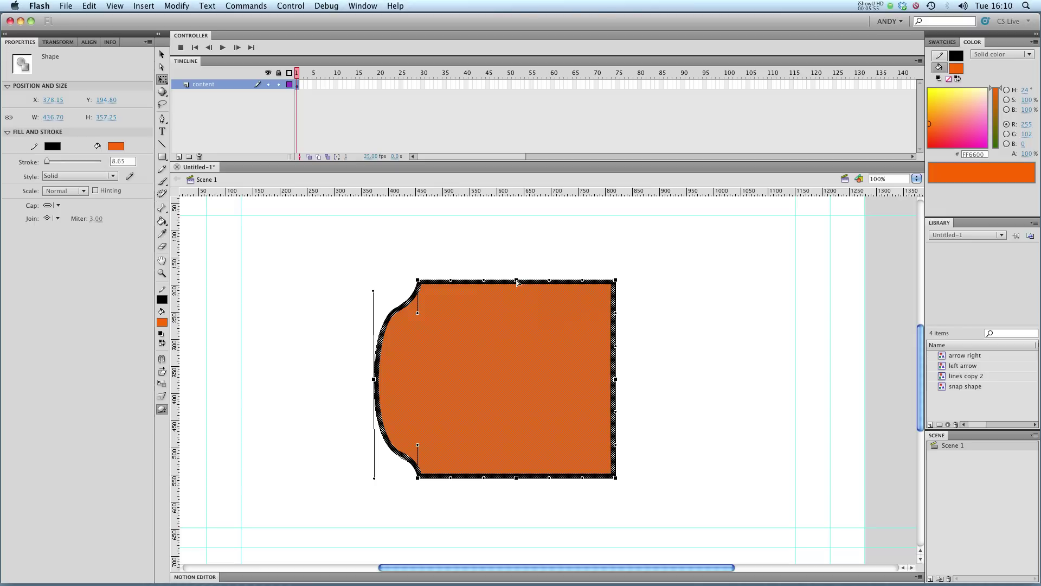
mouse_move(517, 282)
left_mouse_down()
mouse_move(498, 257)
mouse_move(508, 249)
mouse_move(340, 253)
mouse_move(394, 250)
left_mouse_up()
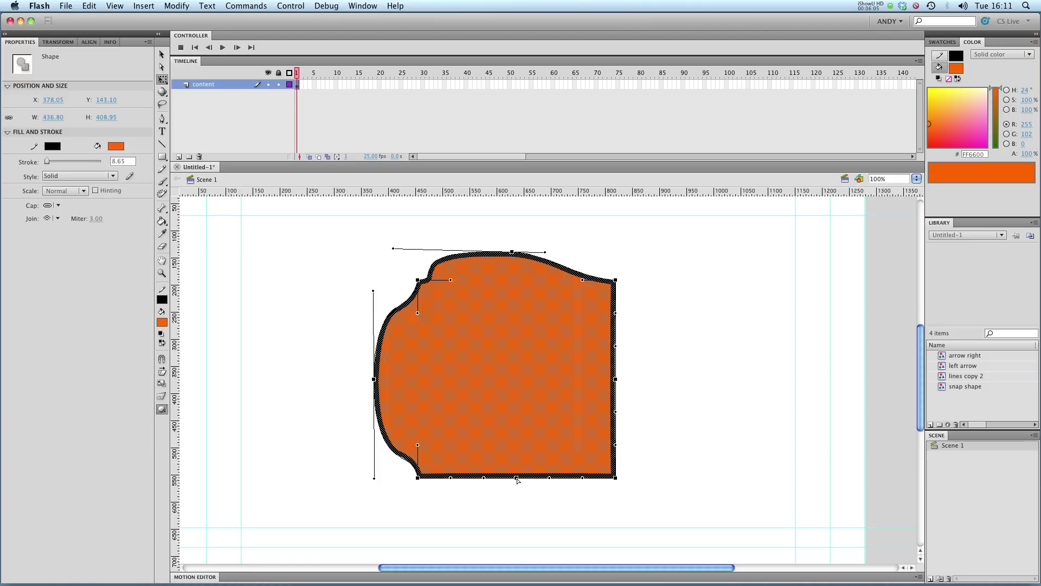
mouse_move(517, 478)
left_mouse_down()
mouse_move(488, 503)
mouse_move(447, 500)
left_mouse_up()
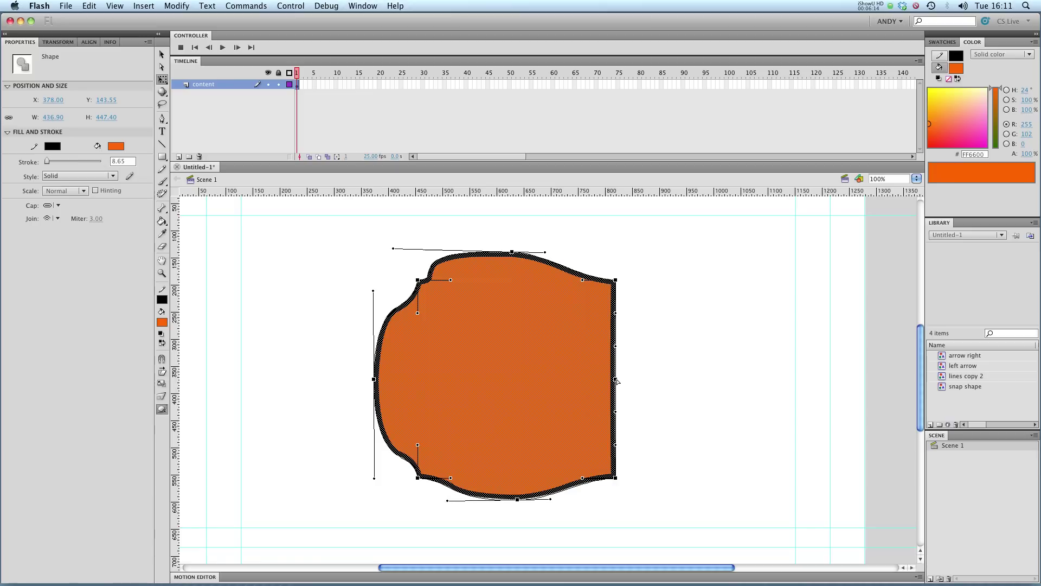
mouse_move(616, 379)
left_mouse_down()
mouse_move(764, 371)
mouse_move(763, 242)
left_mouse_up()
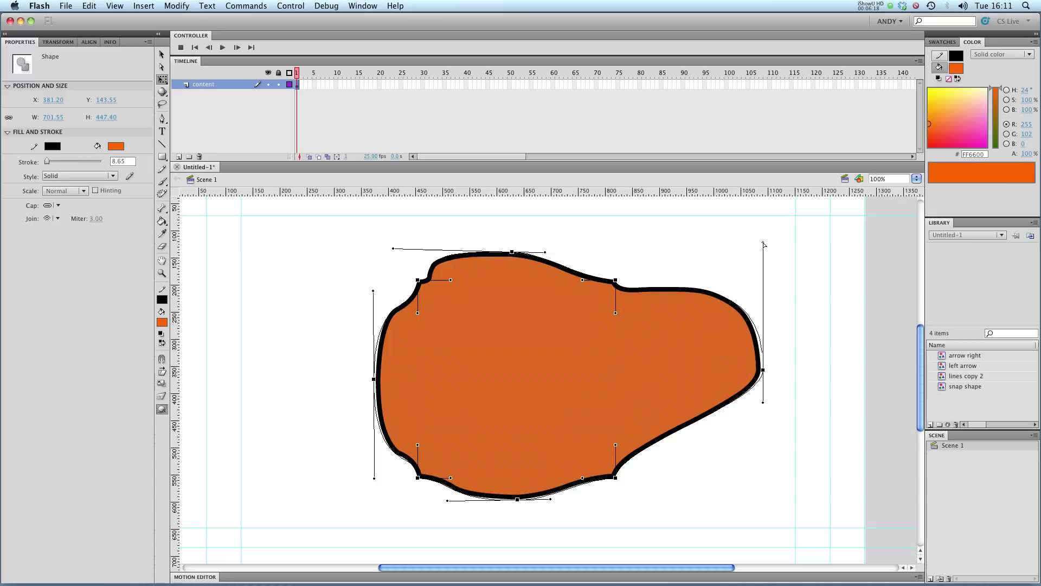
mouse_move(764, 402)
left_mouse_down()
mouse_move(765, 510)
mouse_move(692, 418)
mouse_move(678, 367)
left_mouse_up()
- Click an empty stage area to deselect the finished teardrop blob
left_click(741, 276)
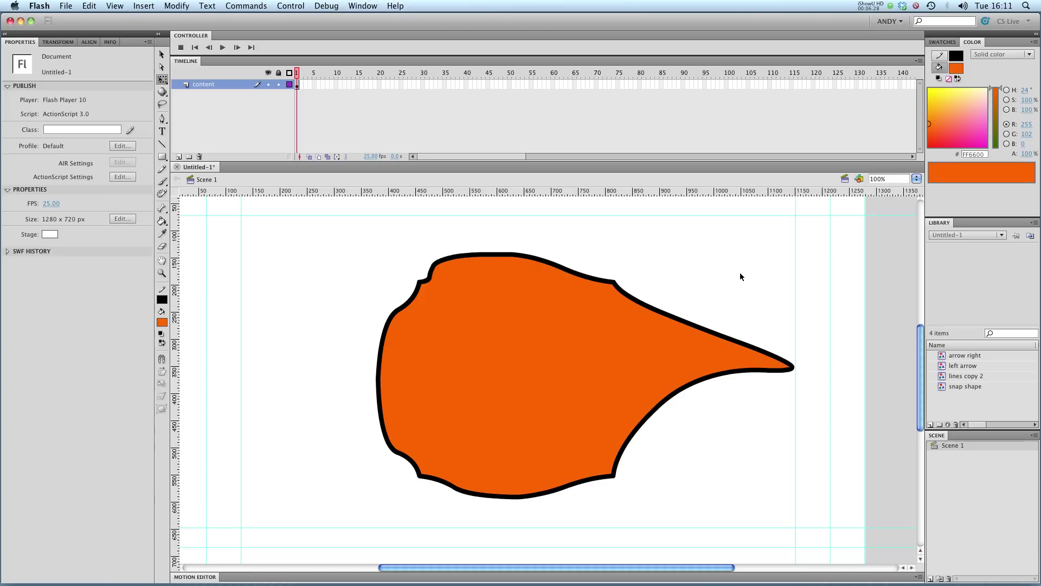